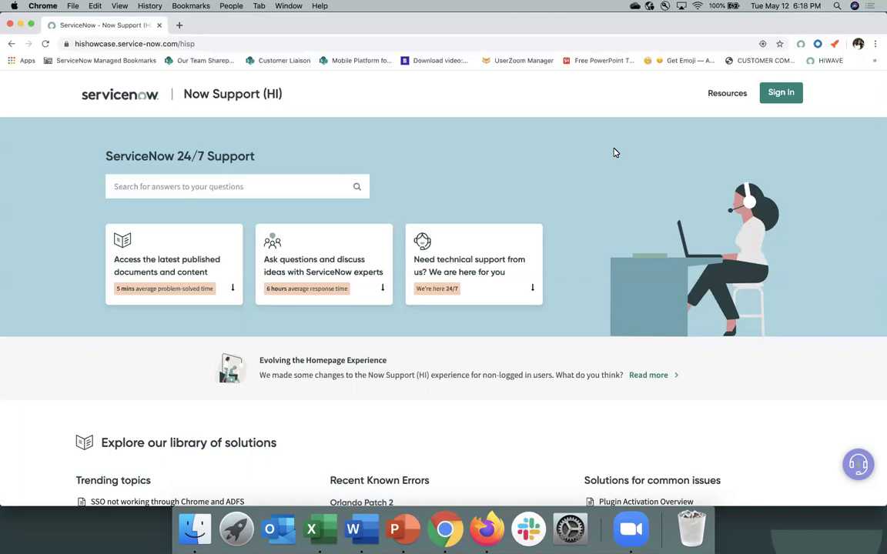
Step: Search the portal for 'password' to surface the suggested article on resetting the HI user password
{"action": "left_click", "coordinate": [186, 185]}
{"action": "type", "text": "pass"}
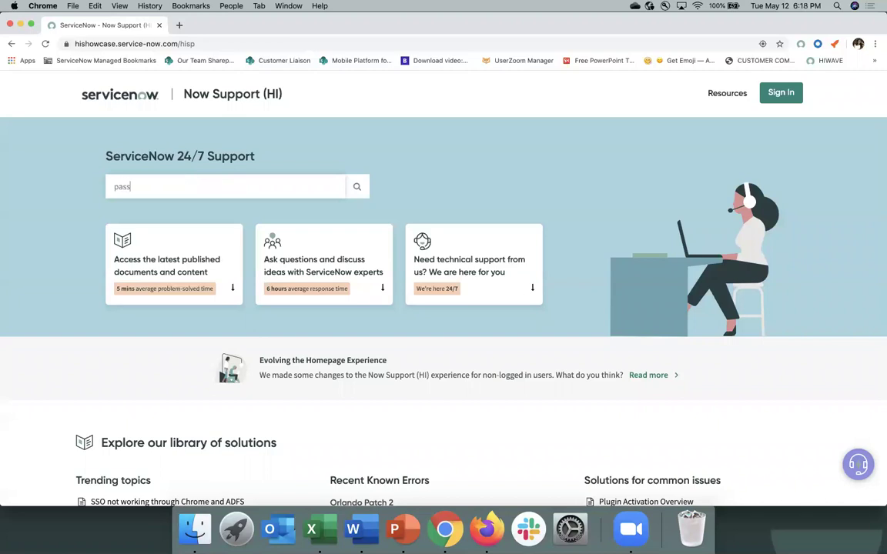
{"action": "type", "text": "word"}
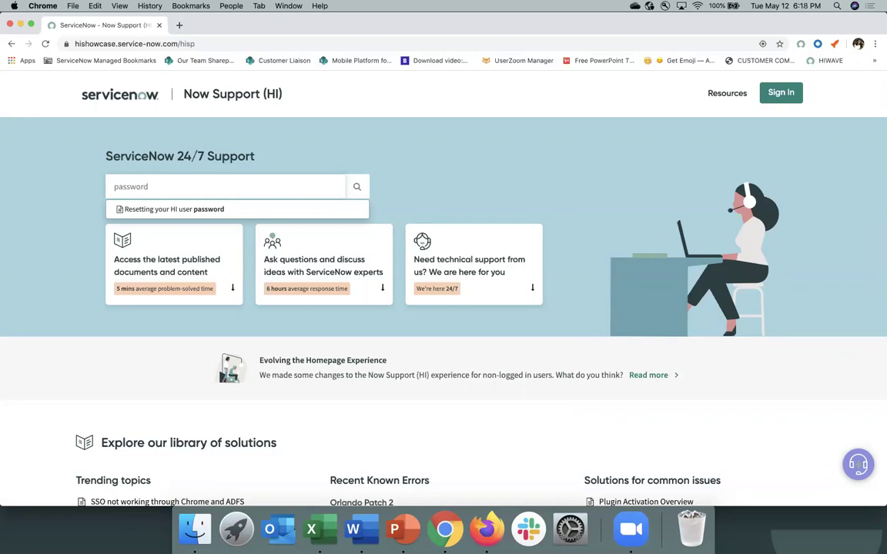
{"action": "left_click", "coordinate": [87, 312]}
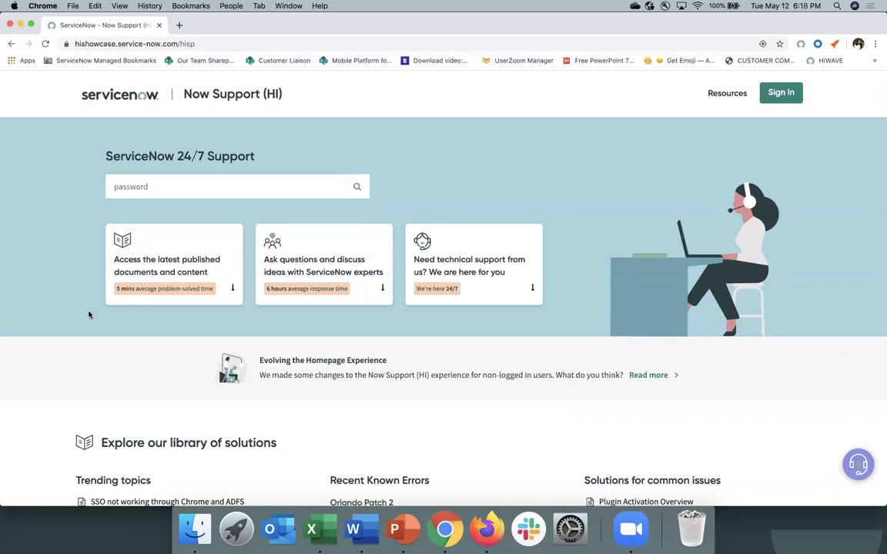
Step: Scroll down through the solutions library and back up to the top
{"action": "scroll", "coordinate": [89, 314], "scroll_direction": "down", "scroll_amount": 1}
{"action": "scroll", "coordinate": [89, 314], "scroll_direction": "down", "scroll_amount": 5}
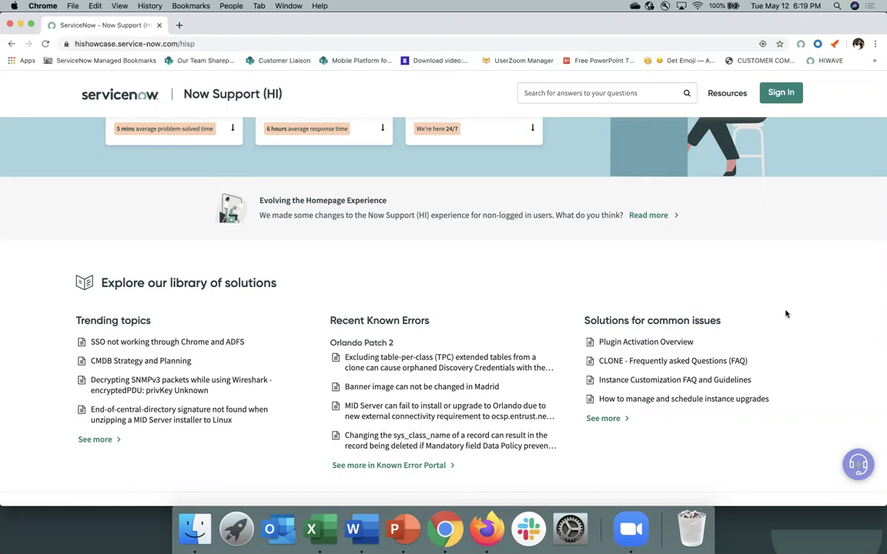
{"action": "scroll", "coordinate": [786, 313], "scroll_direction": "down", "scroll_amount": 5}
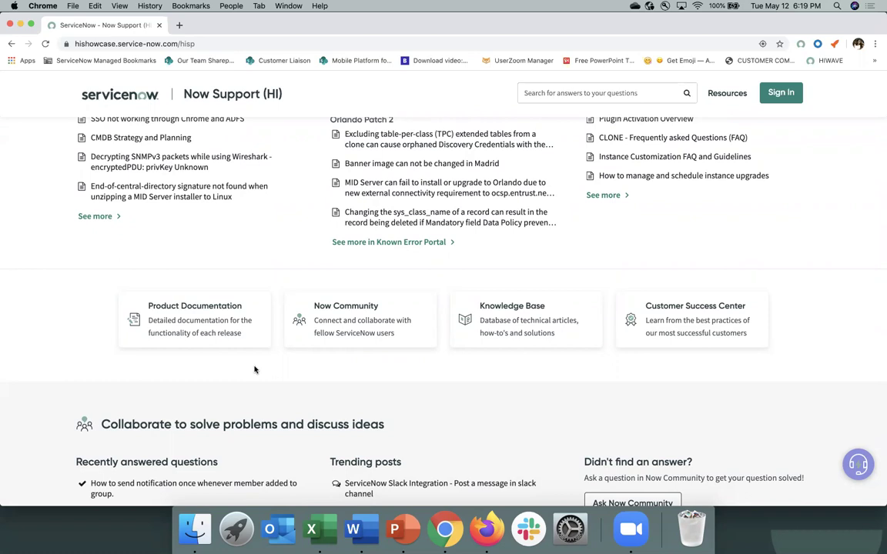
{"action": "scroll", "coordinate": [254, 370], "scroll_direction": "down", "scroll_amount": 5}
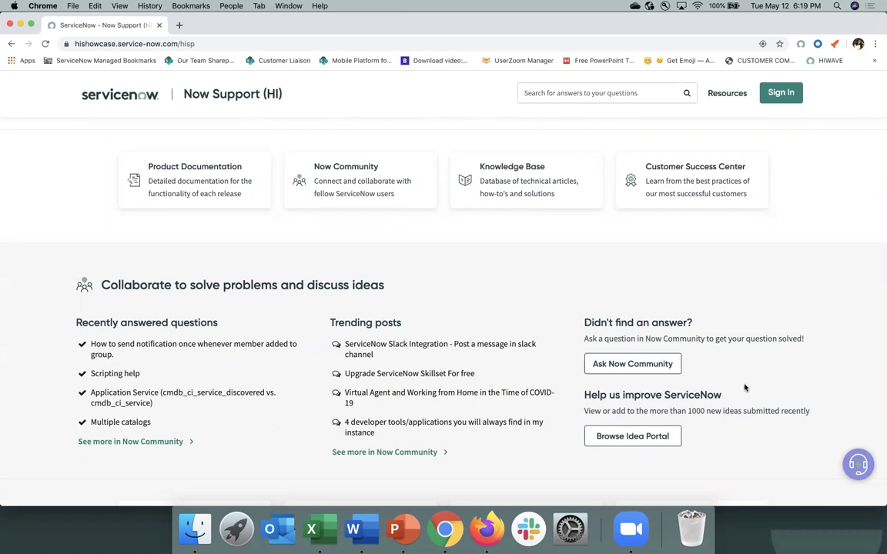
{"action": "scroll", "coordinate": [744, 388], "scroll_direction": "up", "scroll_amount": 10}
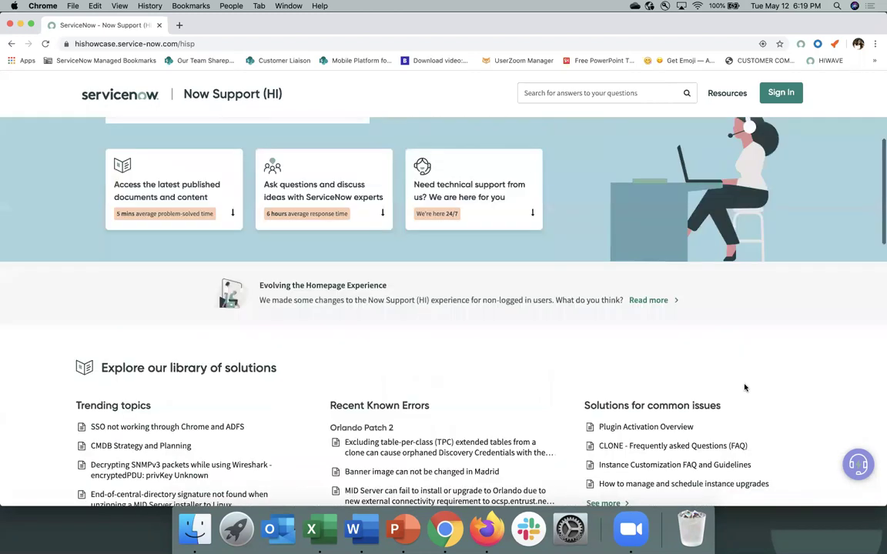
Step: Fill in the sign-in form with the user's account name and password
{"action": "left_click", "coordinate": [780, 94]}
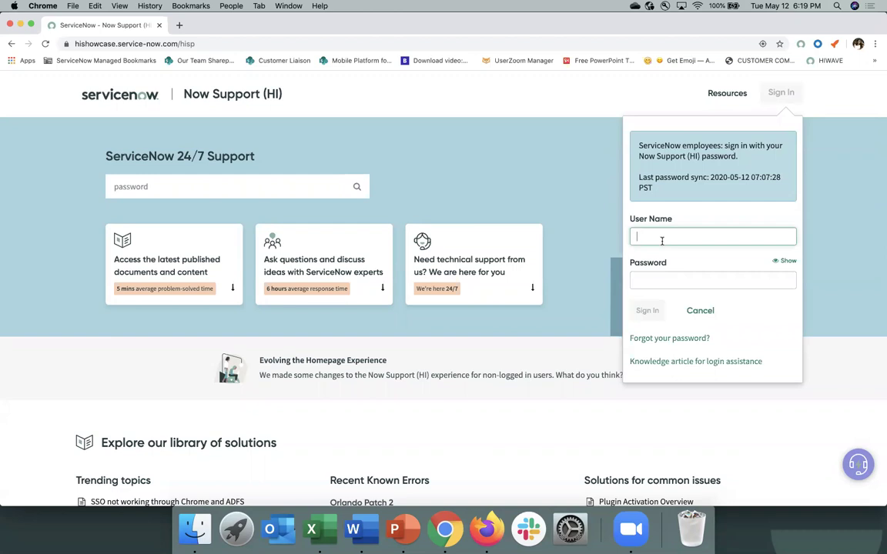
{"action": "key", "text": "Tab"}
{"action": "type", "text": "••••••"}
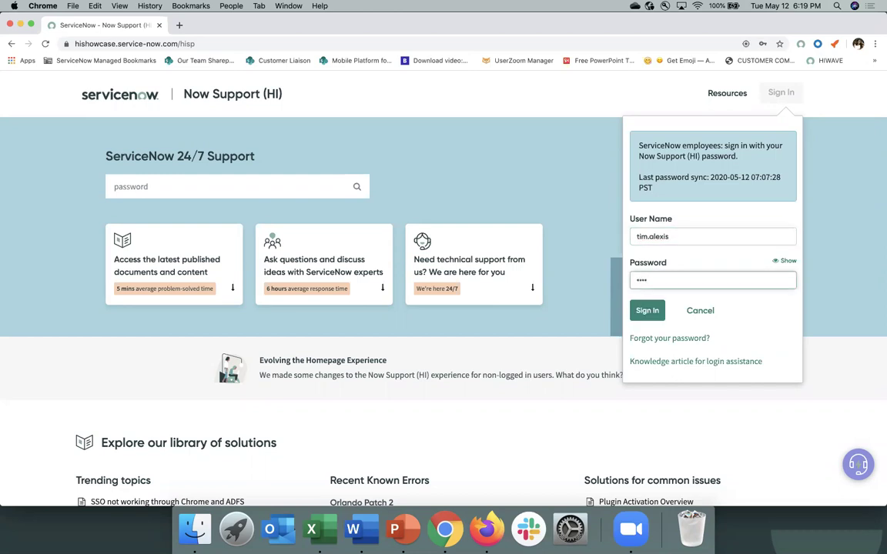
{"action": "type", "text": "•"}
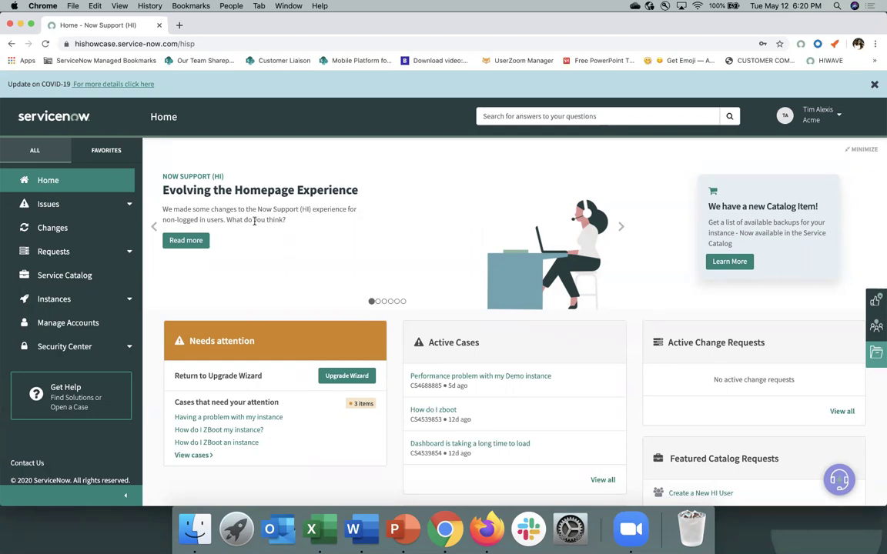
Step: Advance the home banner to the 'Set yourself up for upgrade success' webinar slide and scan the dashboard
{"action": "left_click", "coordinate": [620, 227]}
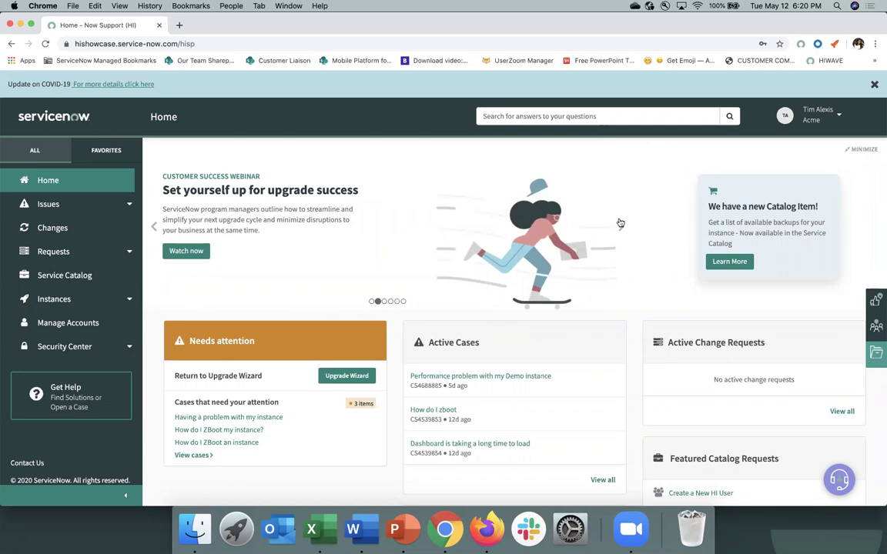
{"action": "scroll", "coordinate": [489, 303], "scroll_direction": "down", "scroll_amount": 3}
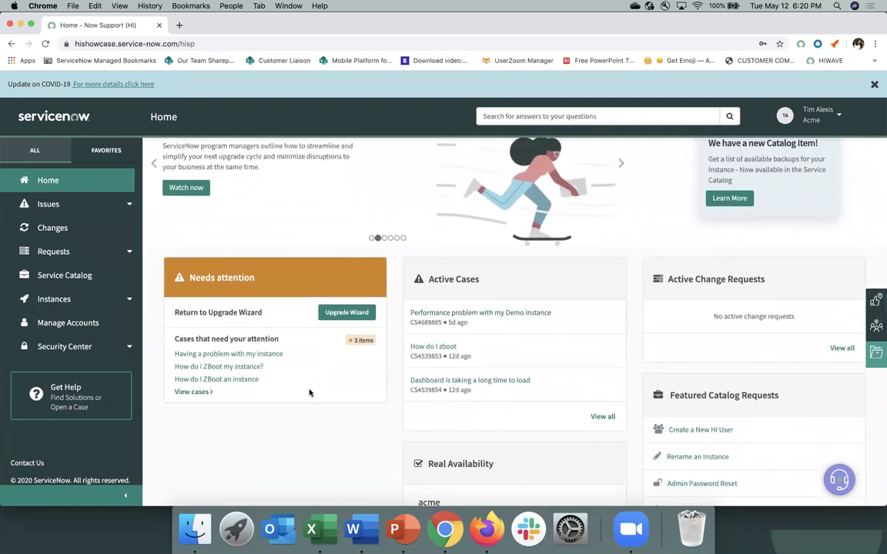
{"action": "scroll", "coordinate": [310, 393], "scroll_direction": "up", "scroll_amount": 3}
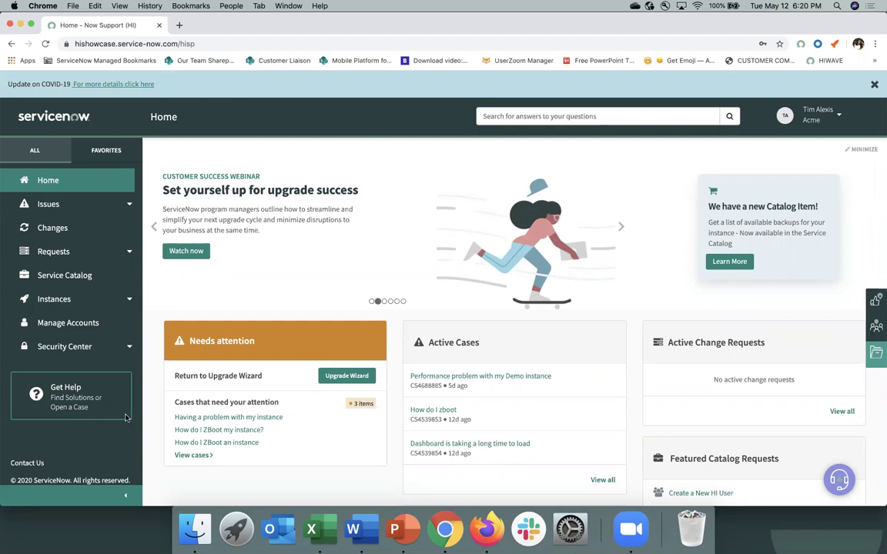
Step: Open Get Help, glance at the Knowledge Base and Known Error Portal tabs, then close both
{"action": "left_click", "coordinate": [71, 402]}
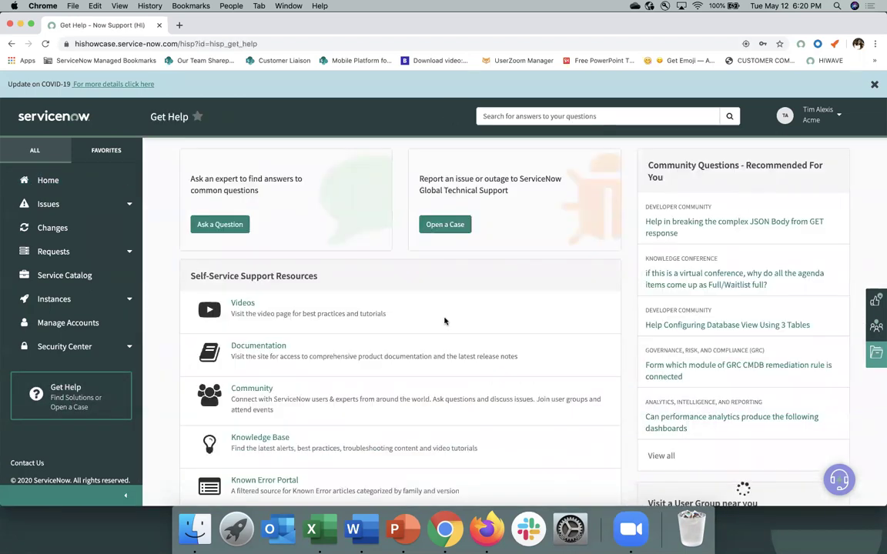
{"action": "scroll", "coordinate": [444, 321], "scroll_direction": "down", "scroll_amount": 1}
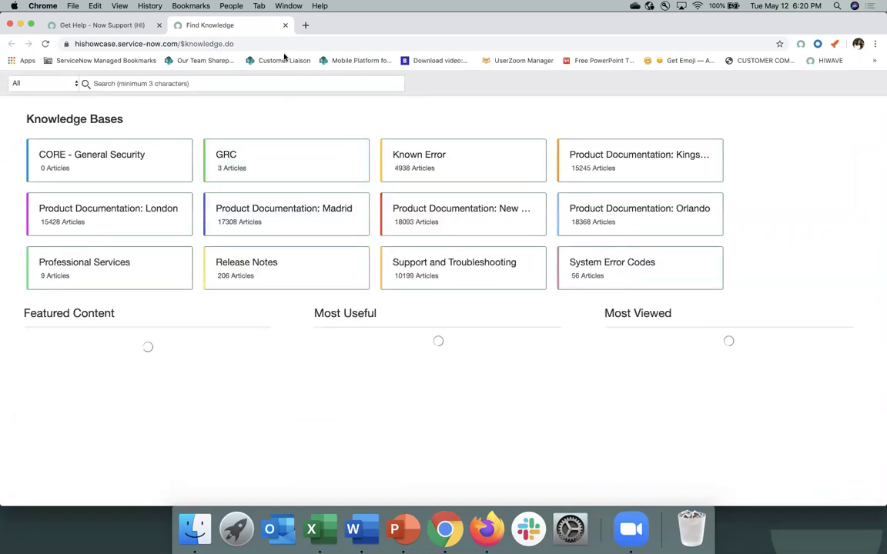
{"action": "left_click", "coordinate": [284, 27]}
{"action": "scroll", "coordinate": [356, 367], "scroll_direction": "down", "scroll_amount": 4}
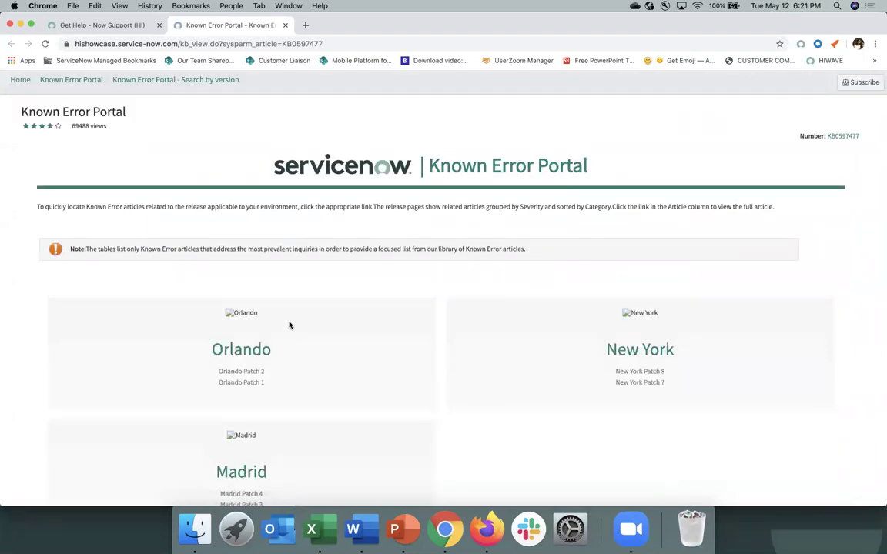
{"action": "left_click", "coordinate": [284, 25]}
{"action": "scroll", "coordinate": [395, 301], "scroll_direction": "up", "scroll_amount": 3}
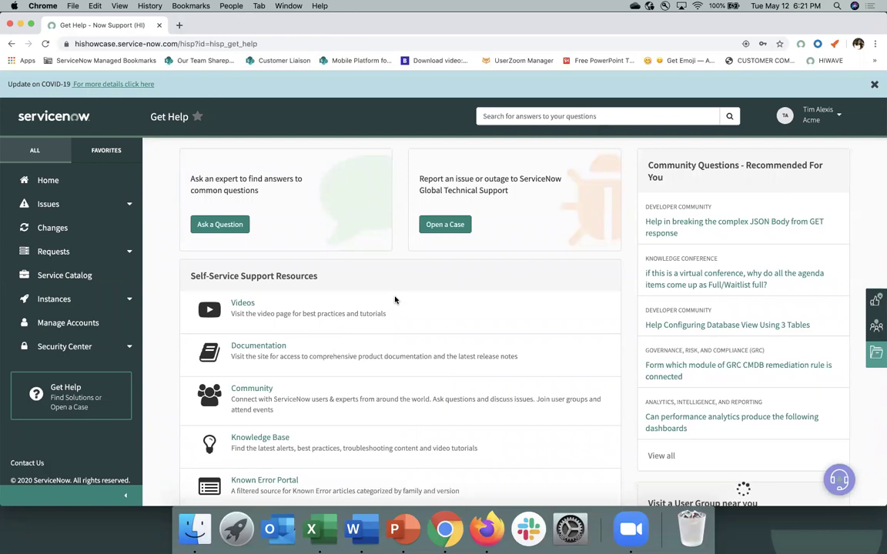
Step: Start a new case and scroll down through the Create Case form
{"action": "left_click", "coordinate": [446, 230]}
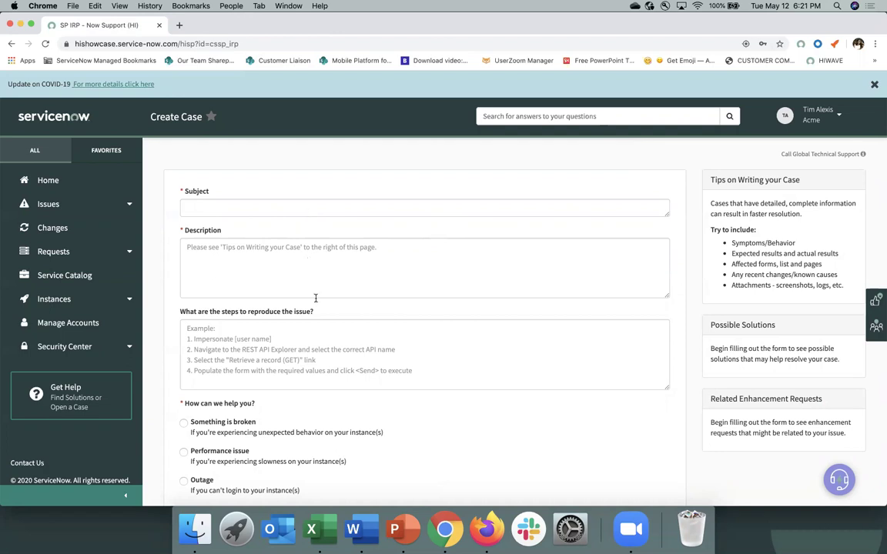
{"action": "scroll", "coordinate": [325, 319], "scroll_direction": "down", "scroll_amount": 2}
{"action": "scroll", "coordinate": [324, 319], "scroll_direction": "down", "scroll_amount": 5}
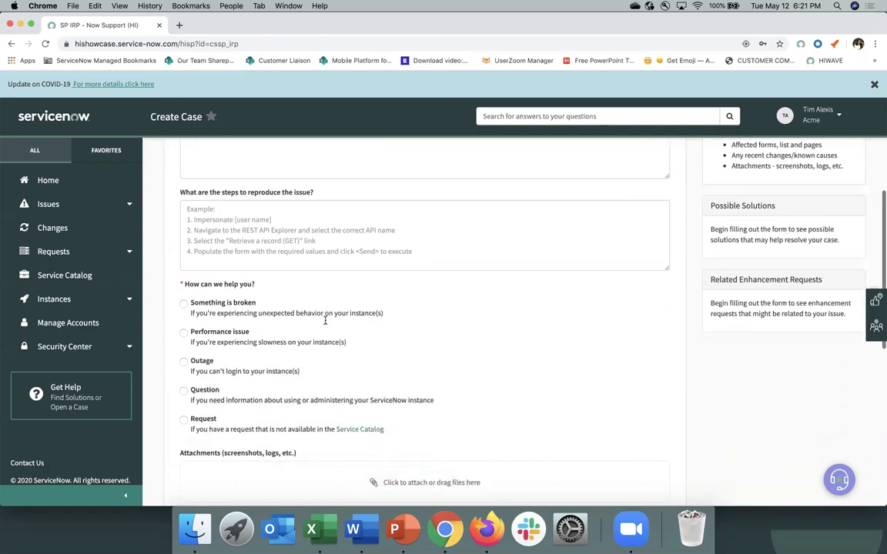
{"action": "scroll", "coordinate": [325, 323], "scroll_direction": "down", "scroll_amount": 1}
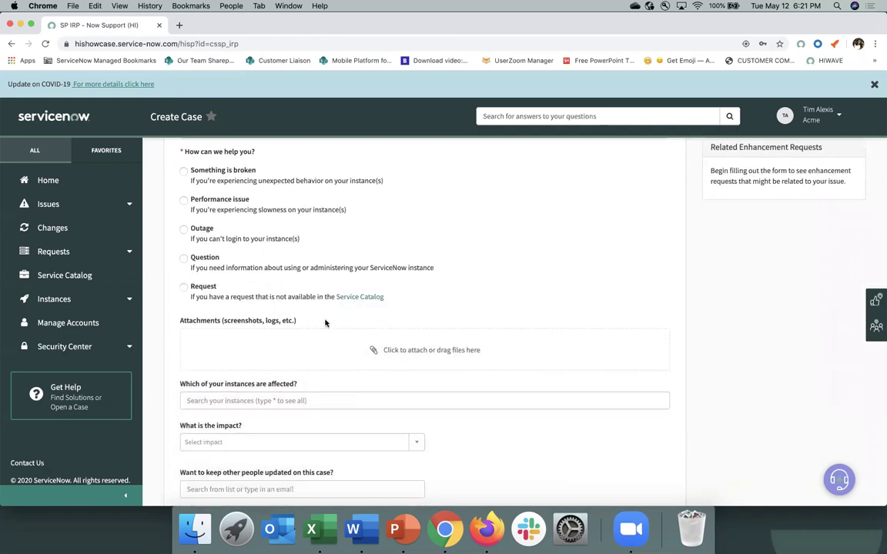
{"action": "scroll", "coordinate": [325, 323], "scroll_direction": "down", "scroll_amount": 1}
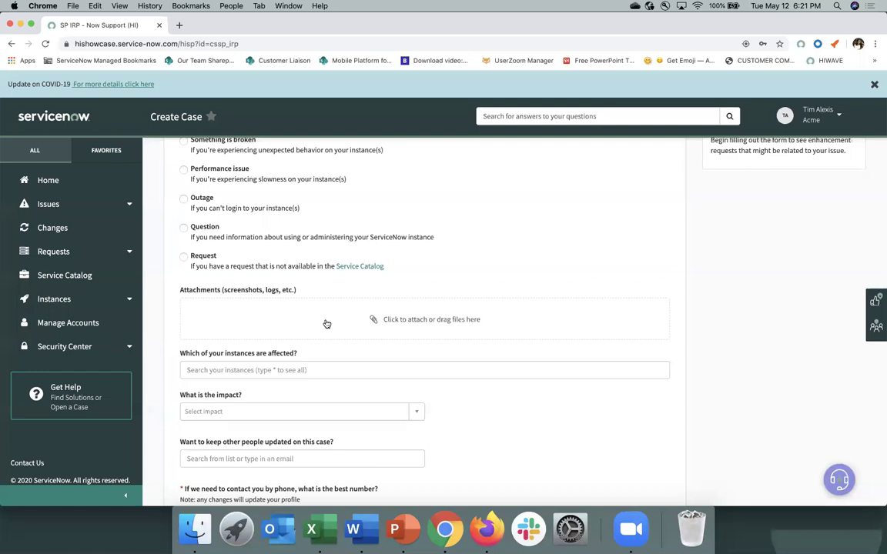
{"action": "scroll", "coordinate": [273, 412], "scroll_direction": "down", "scroll_amount": 1}
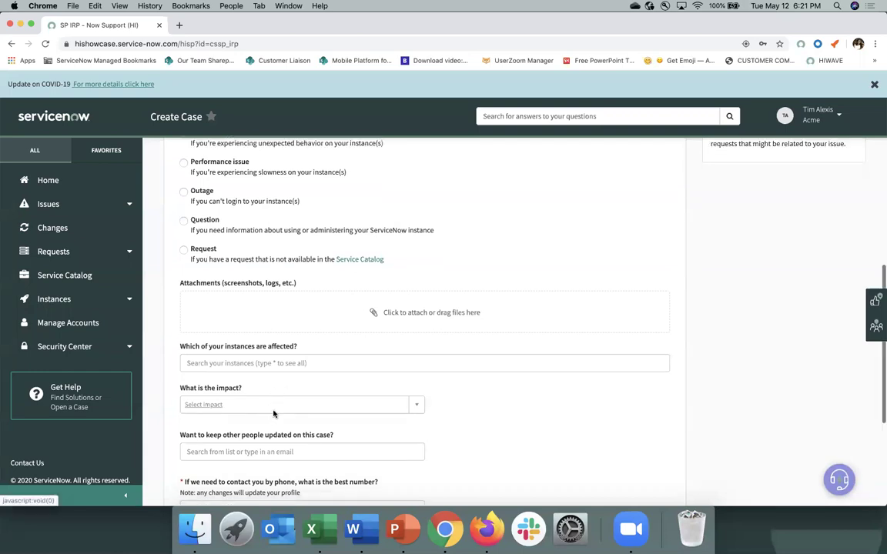
{"action": "scroll", "coordinate": [300, 385], "scroll_direction": "down", "scroll_amount": 1}
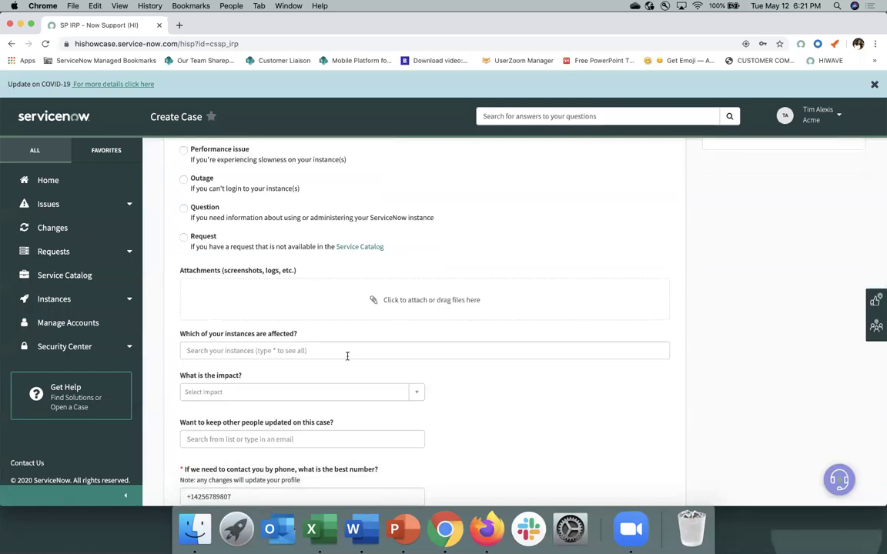
{"action": "scroll", "coordinate": [340, 379], "scroll_direction": "down", "scroll_amount": 5}
Step: Add a colleague to the people kept updated on the case
{"action": "left_click", "coordinate": [273, 363]}
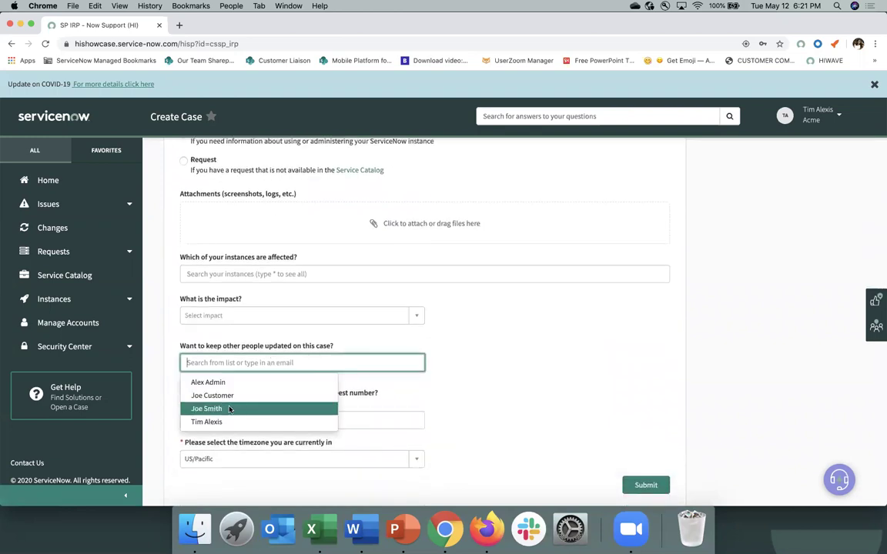
{"action": "left_click", "coordinate": [228, 409]}
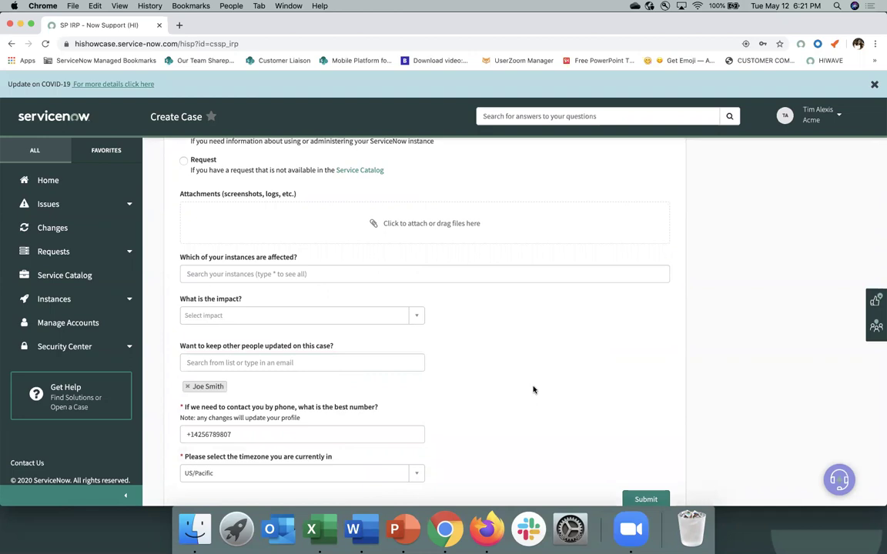
{"action": "scroll", "coordinate": [532, 389], "scroll_direction": "down", "scroll_amount": 2}
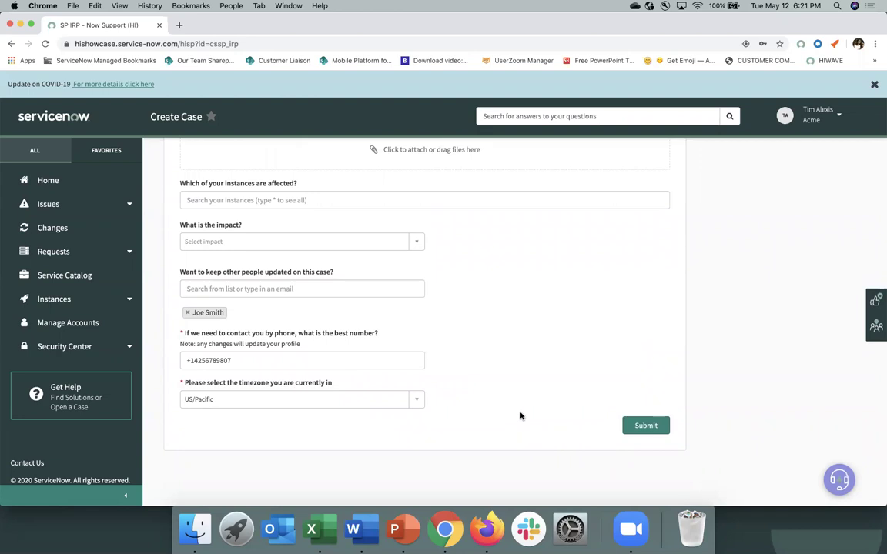
{"action": "scroll", "coordinate": [521, 416], "scroll_direction": "up", "scroll_amount": 10}
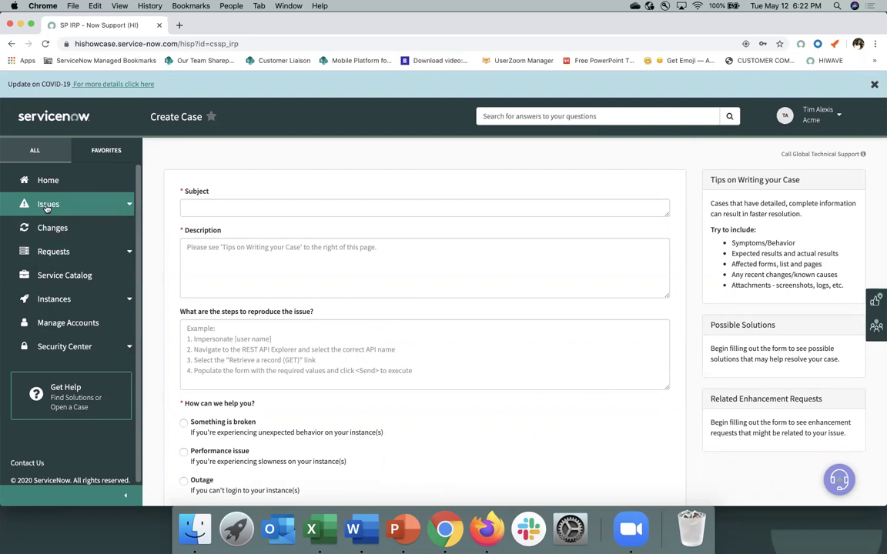
Step: Show My Open Issues and expand the 'How do I ZBoot an instance' issue's details
{"action": "left_click", "coordinate": [47, 206]}
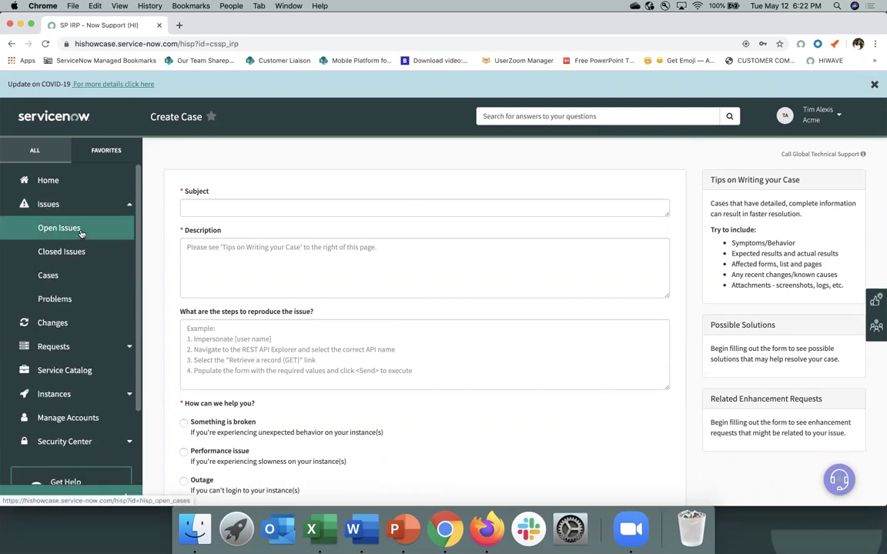
{"action": "left_click", "coordinate": [81, 231]}
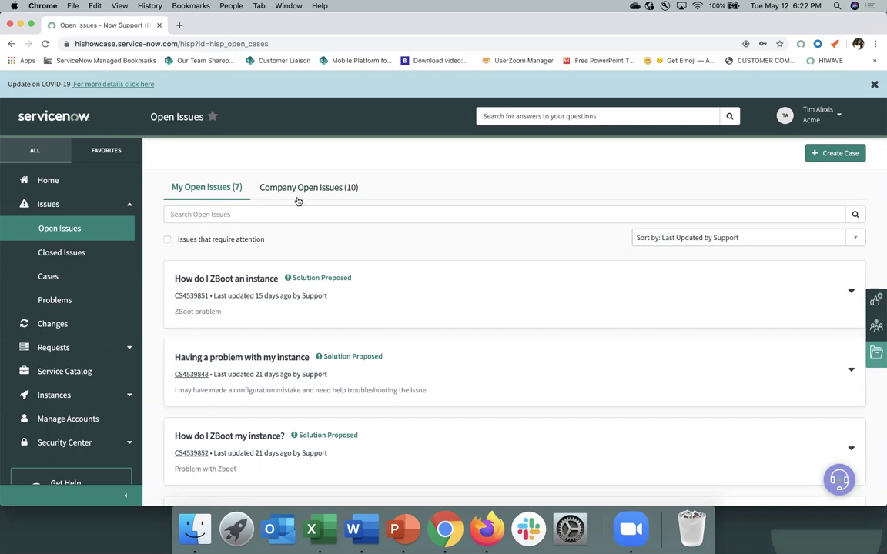
{"action": "left_click", "coordinate": [324, 189]}
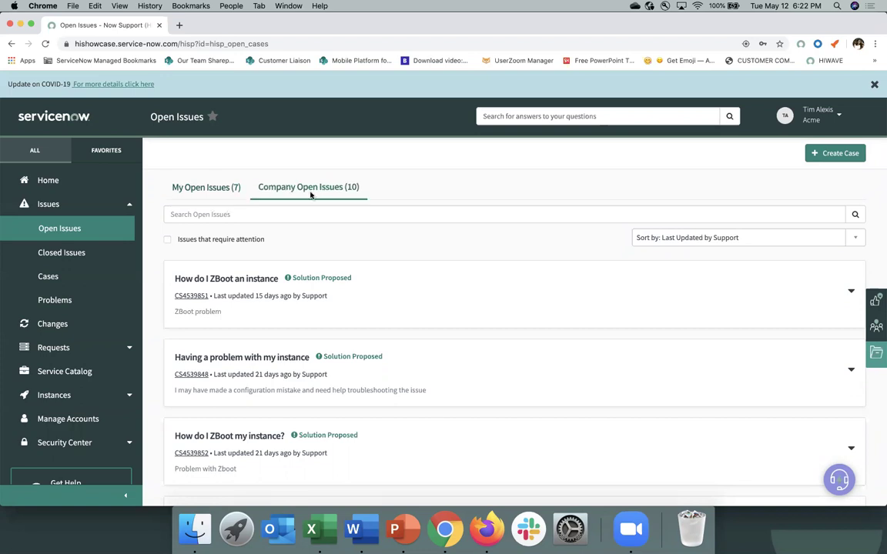
{"action": "left_click", "coordinate": [202, 189]}
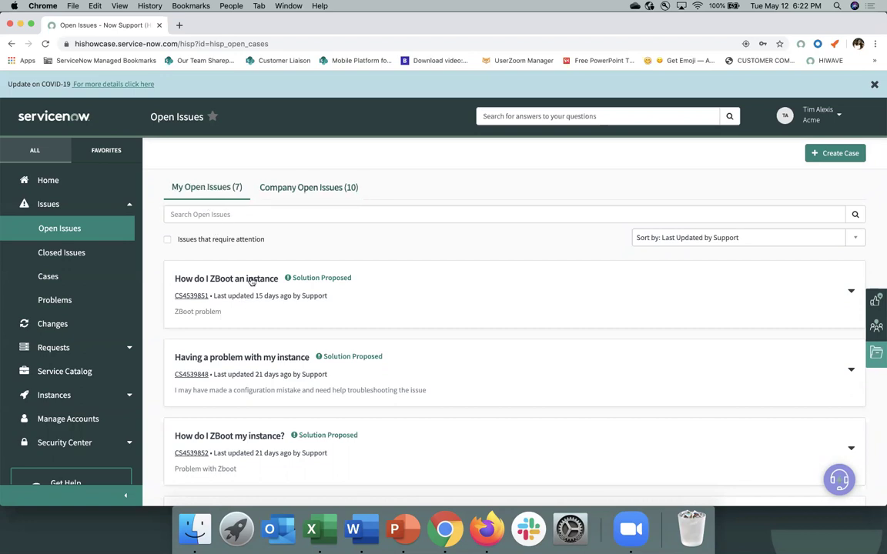
{"action": "left_click", "coordinate": [251, 280]}
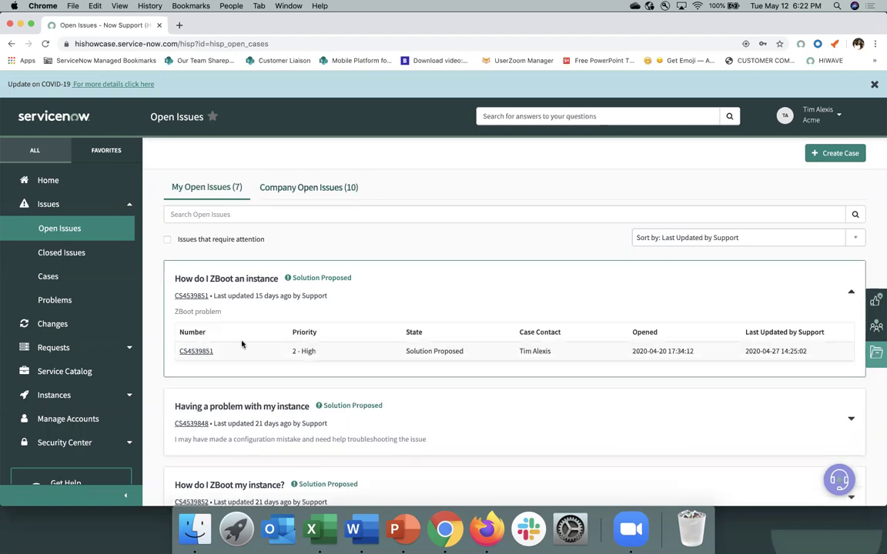
Step: Open the ZBoot case from its case number link to see its Solution Proposed status
{"action": "left_click", "coordinate": [202, 352]}
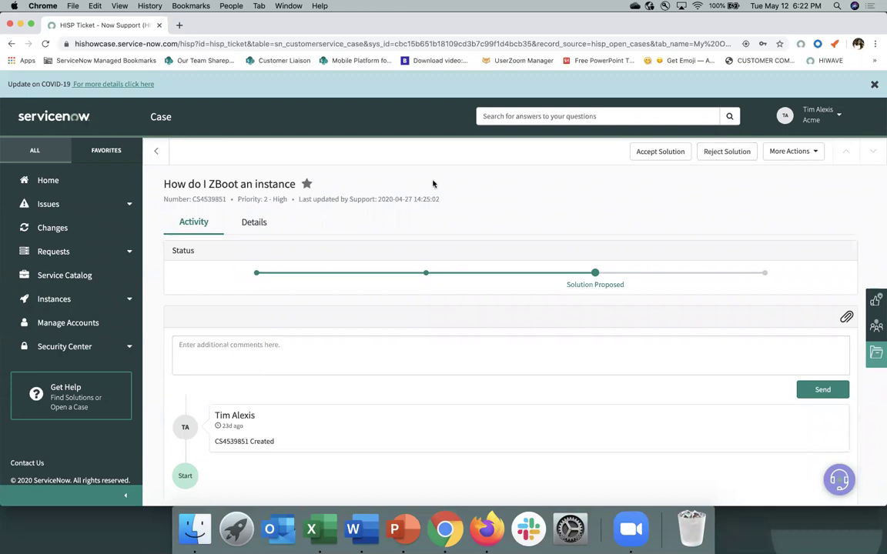
Step: Open the Service Catalog and scroll through its 21 request items
{"action": "left_click", "coordinate": [53, 275]}
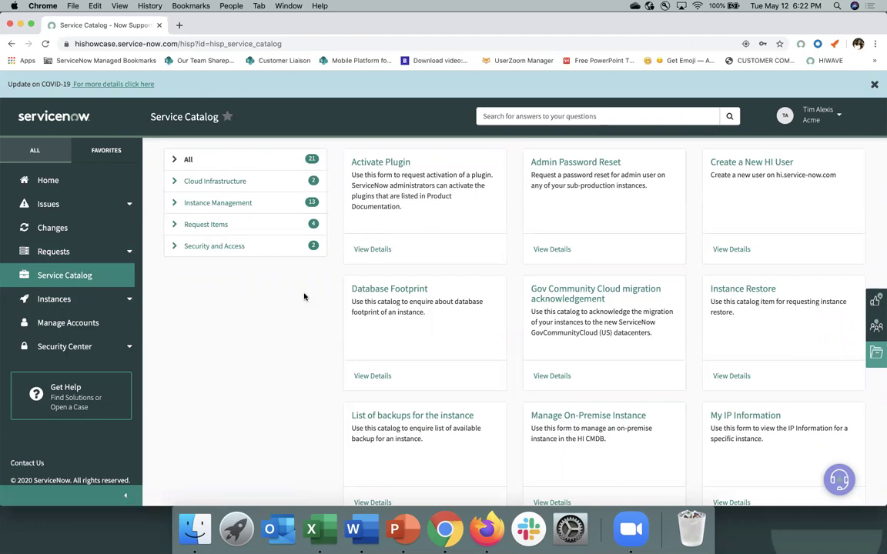
{"action": "scroll", "coordinate": [304, 296], "scroll_direction": "down", "scroll_amount": 5}
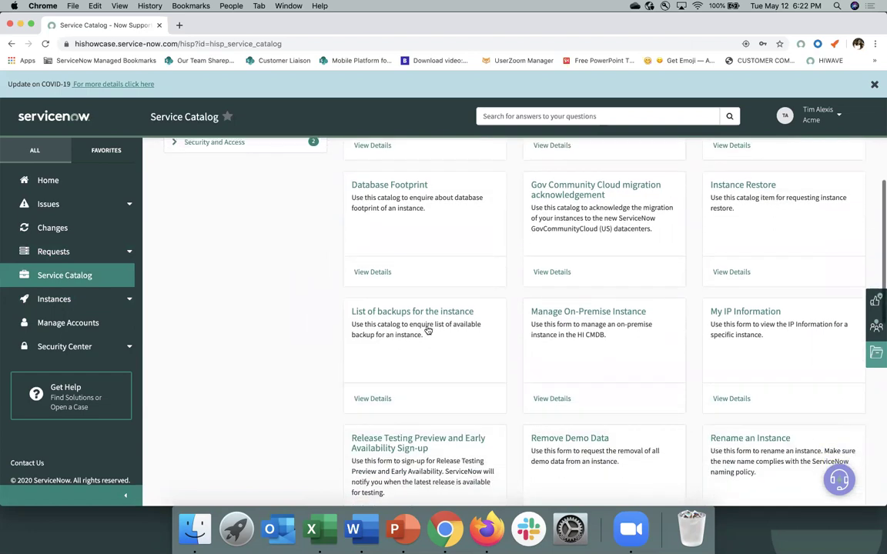
Step: Open the 'List of backups for the instance' request form and expand the Instances menu
{"action": "left_click", "coordinate": [419, 316]}
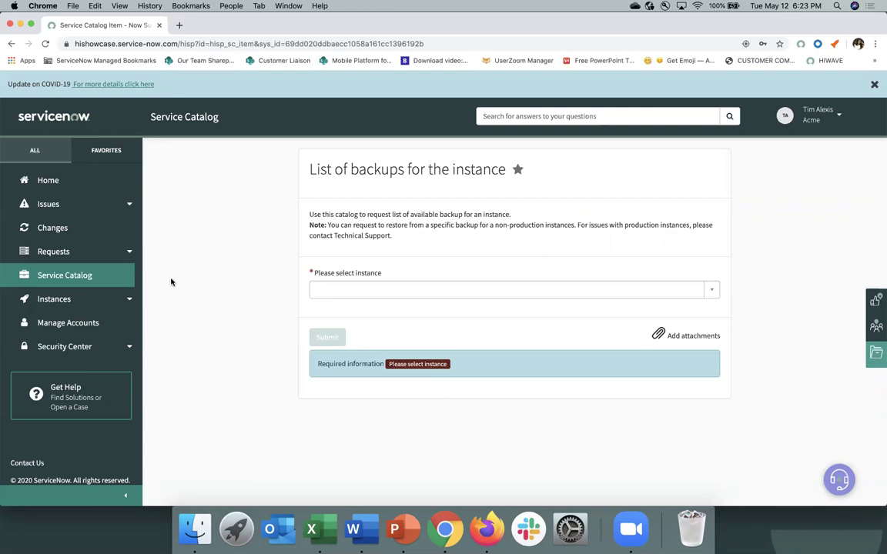
{"action": "left_click", "coordinate": [74, 300]}
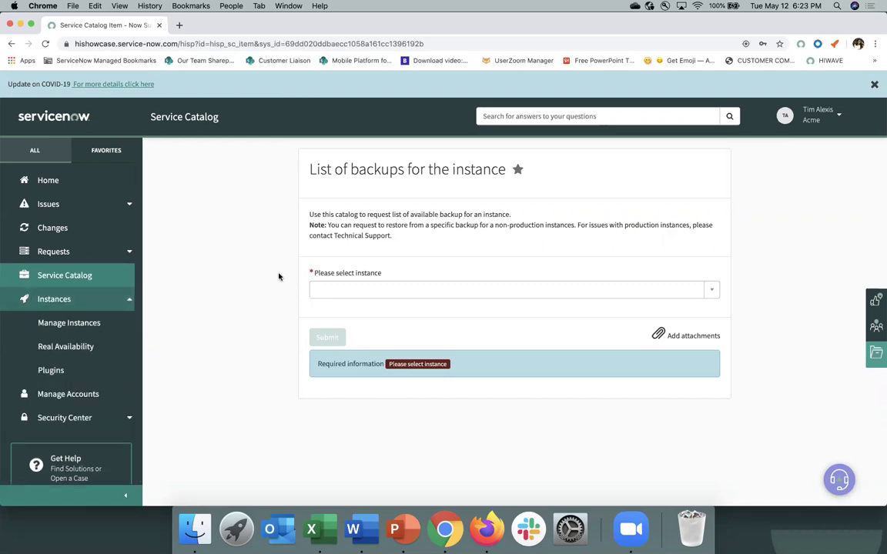
{"action": "left_click", "coordinate": [69, 306]}
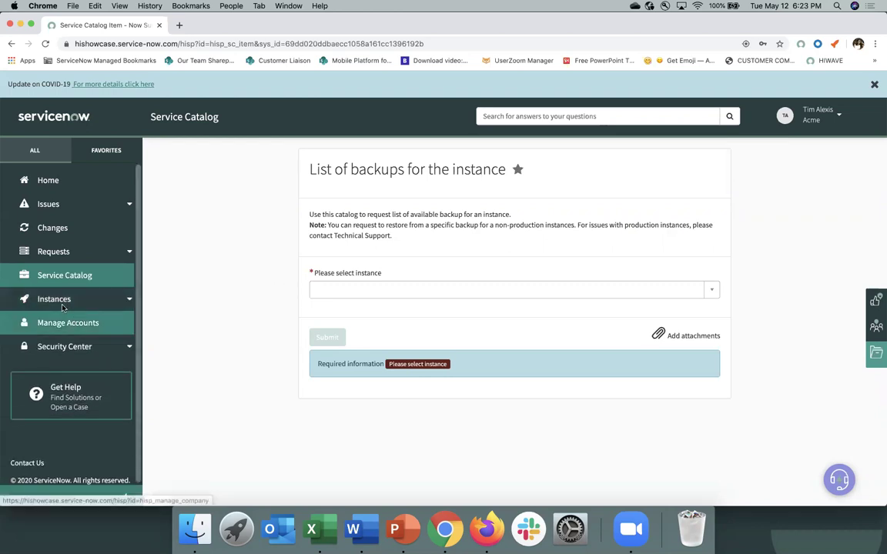
{"action": "left_click", "coordinate": [66, 302]}
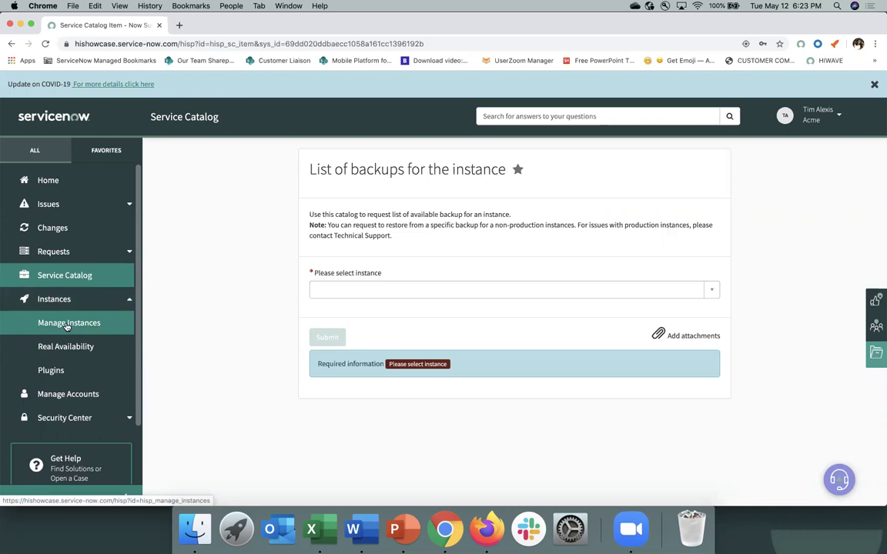
Step: Open Manage Instances and scroll down to the acme production instance
{"action": "left_click", "coordinate": [67, 324]}
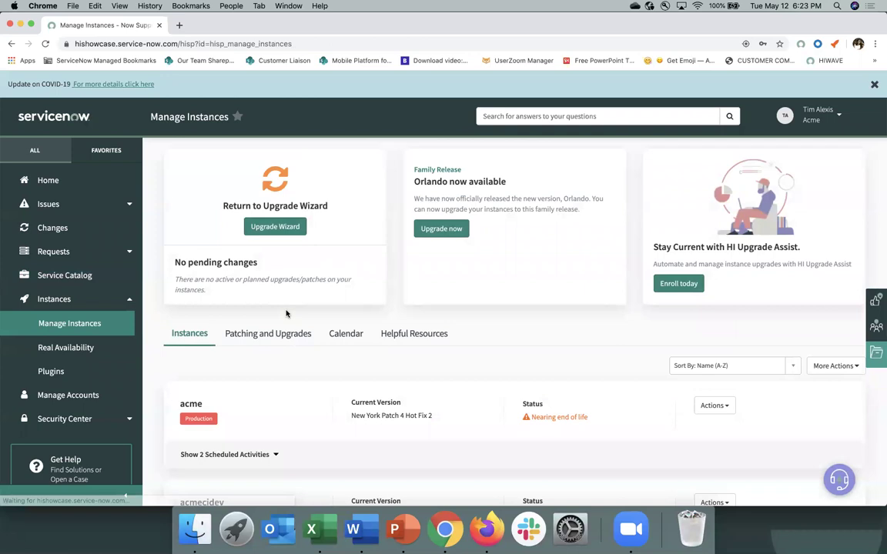
{"action": "scroll", "coordinate": [305, 356], "scroll_direction": "down", "scroll_amount": 3}
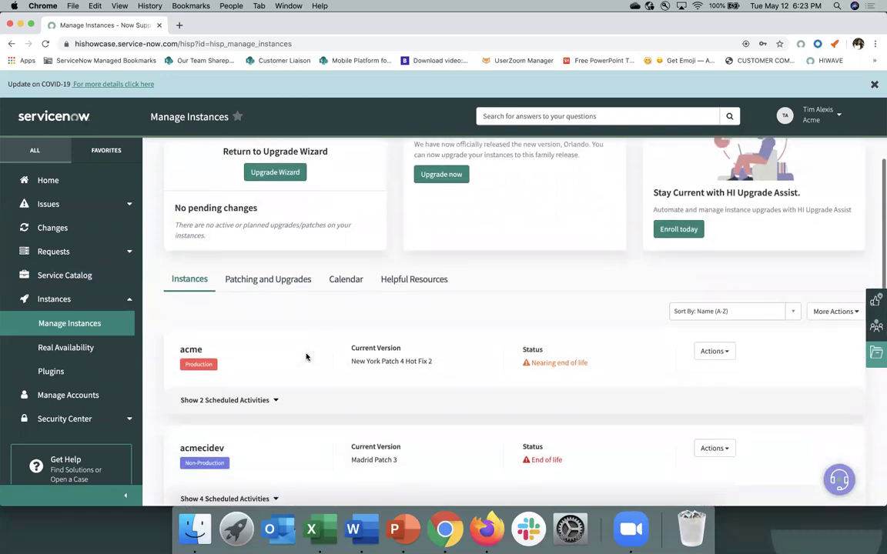
{"action": "scroll", "coordinate": [305, 356], "scroll_direction": "down", "scroll_amount": 3}
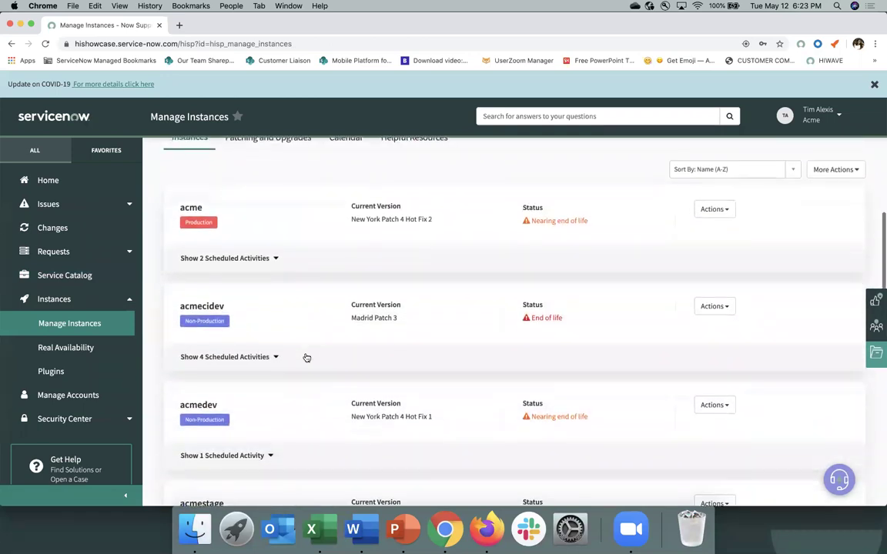
{"action": "scroll", "coordinate": [306, 357], "scroll_direction": "down", "scroll_amount": 2}
{"action": "scroll", "coordinate": [305, 357], "scroll_direction": "up", "scroll_amount": 7}
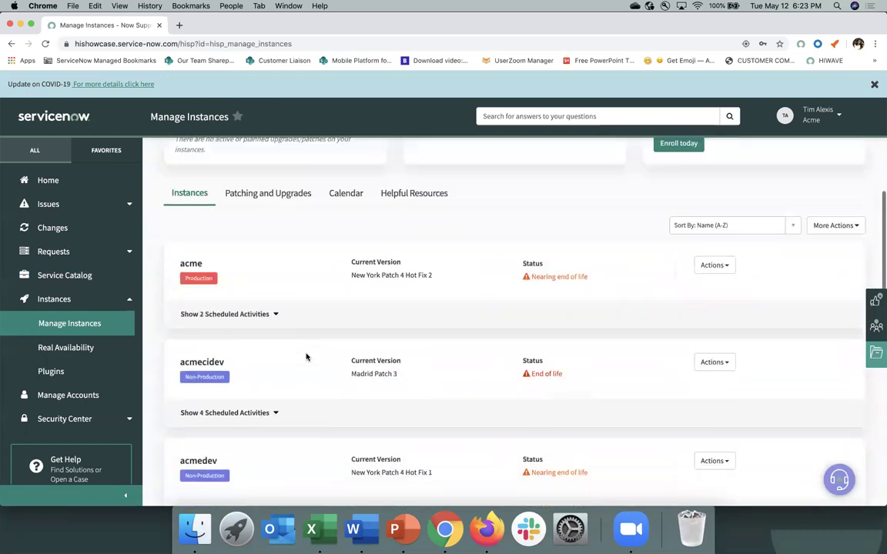
{"action": "scroll", "coordinate": [305, 357], "scroll_direction": "down", "scroll_amount": 2}
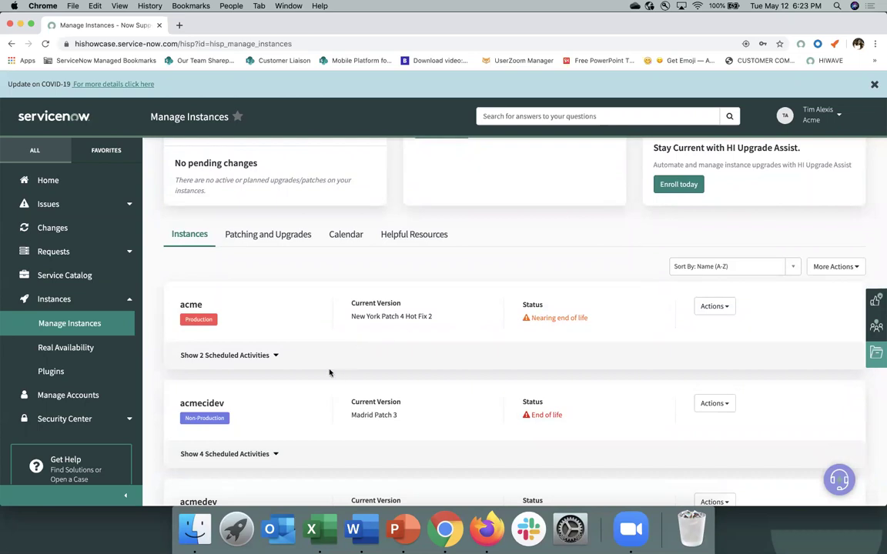
Step: Show acme's two scheduled upgrade activities and check its Actions menu
{"action": "left_click", "coordinate": [272, 357]}
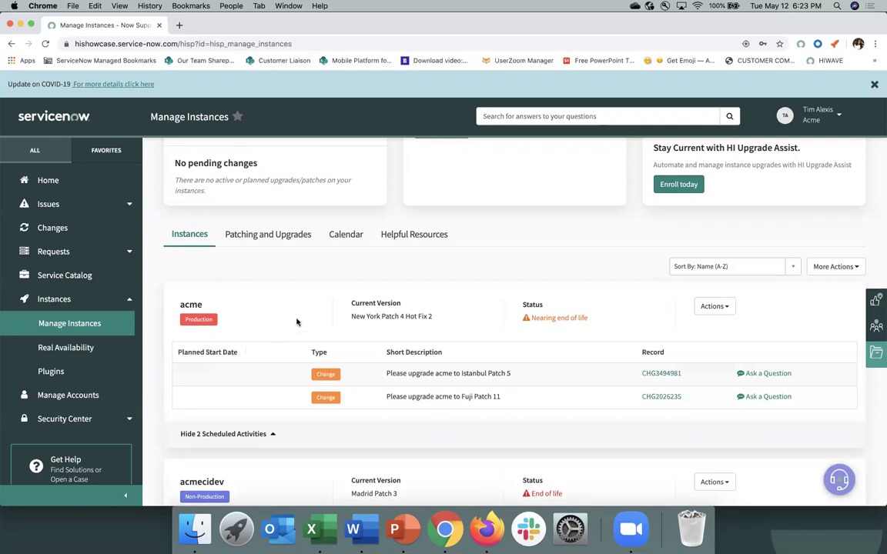
{"action": "scroll", "coordinate": [297, 323], "scroll_direction": "up", "scroll_amount": 3}
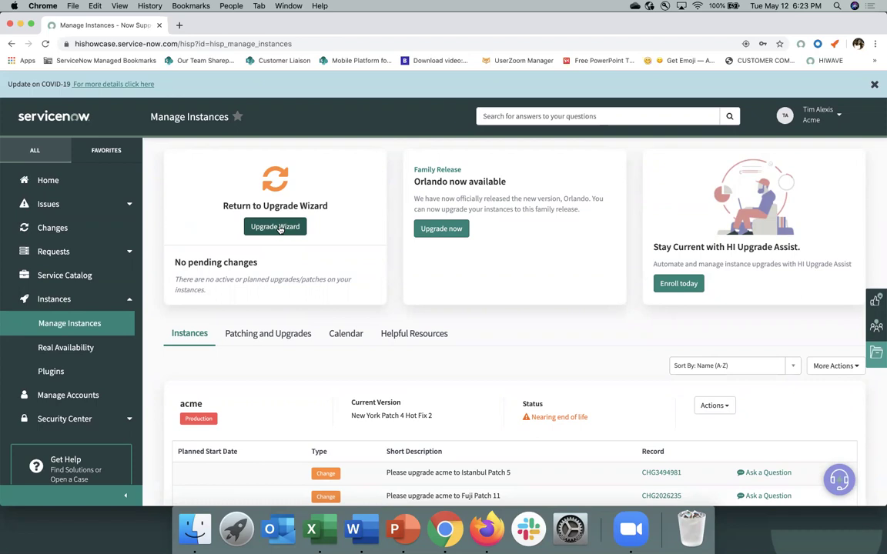
{"action": "scroll", "coordinate": [499, 361], "scroll_direction": "down", "scroll_amount": 3}
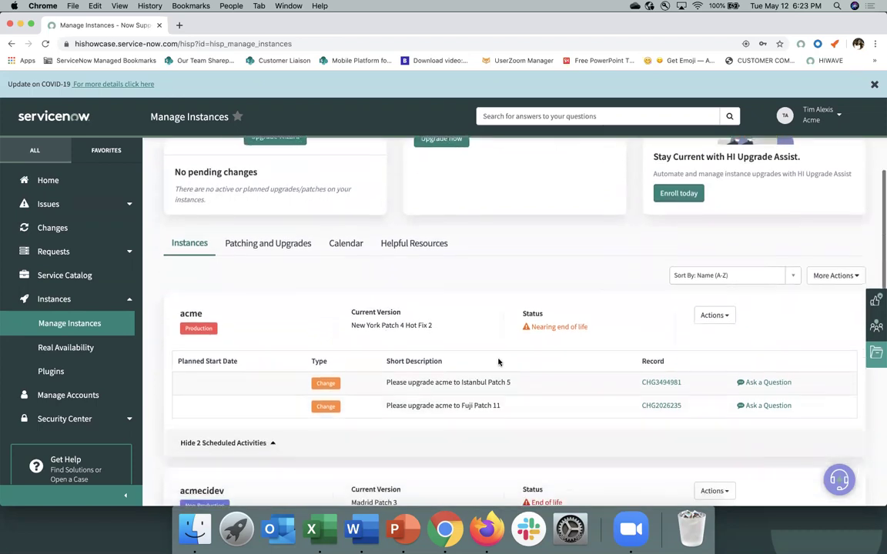
{"action": "left_click", "coordinate": [725, 317]}
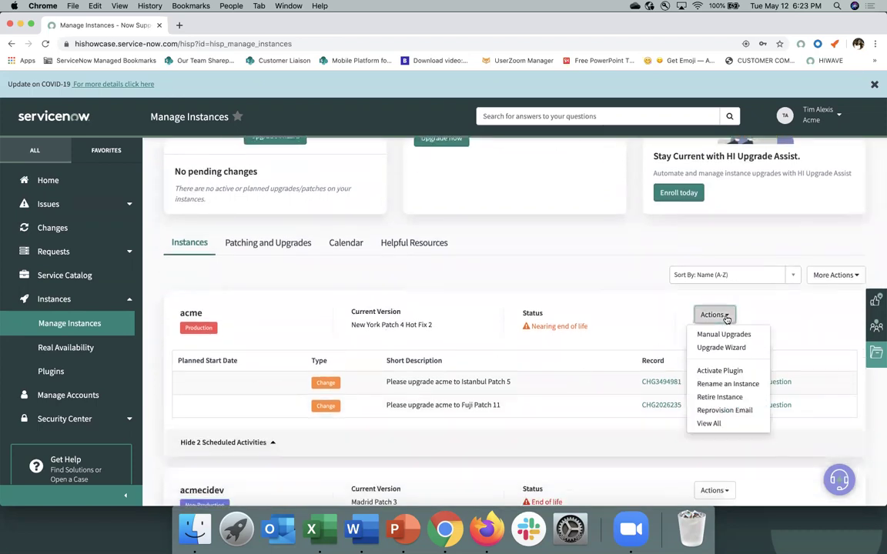
{"action": "left_click", "coordinate": [608, 275]}
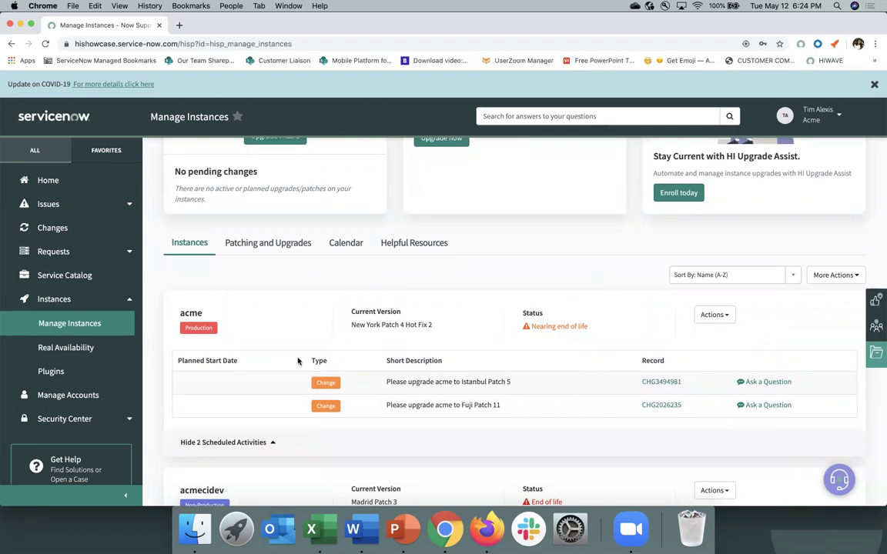
Step: Under Manage Accounts, show Acme's primary and secondary support contacts with their time zones
{"action": "left_click", "coordinate": [71, 394]}
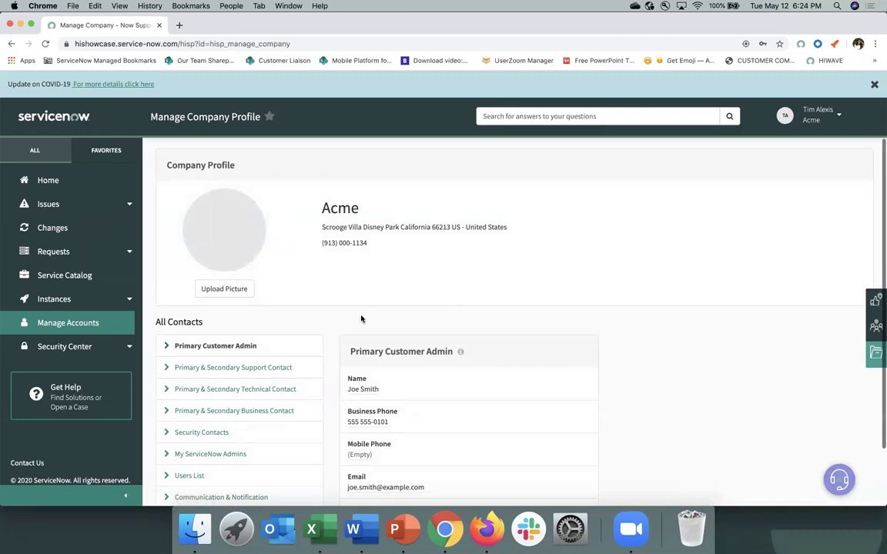
{"action": "scroll", "coordinate": [362, 321], "scroll_direction": "down", "scroll_amount": 2}
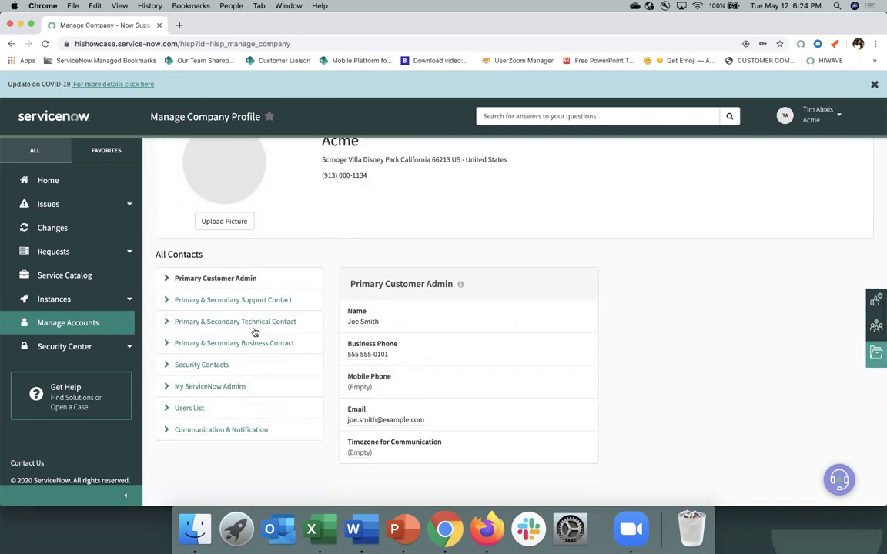
{"action": "left_click", "coordinate": [170, 303]}
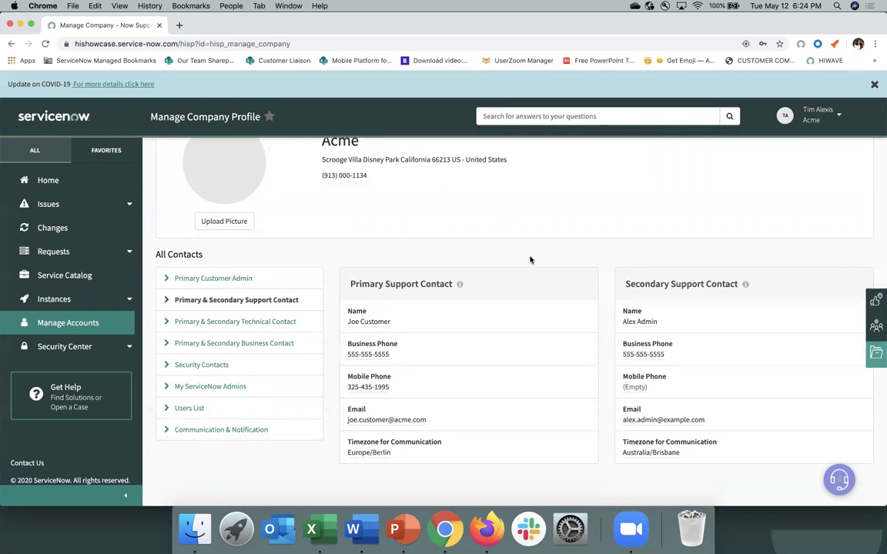
{"action": "left_click", "coordinate": [837, 481]}
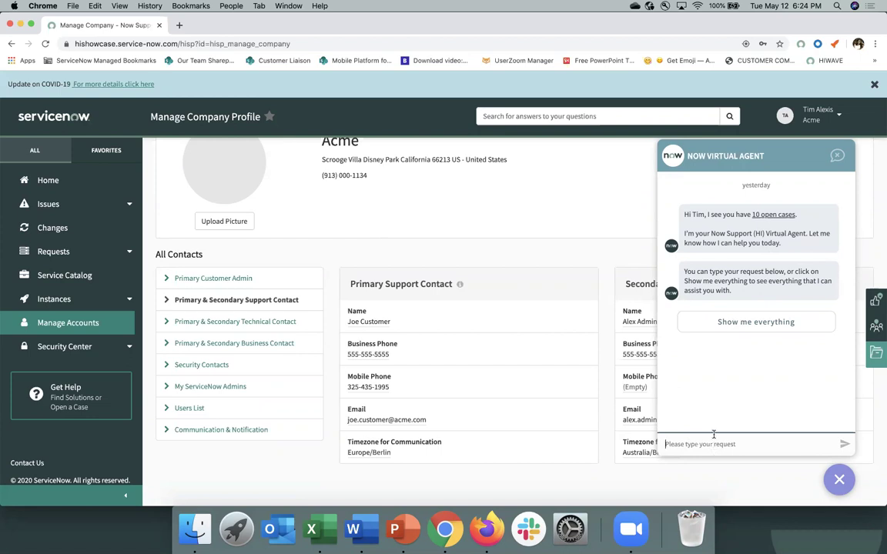
{"action": "left_click", "coordinate": [729, 324]}
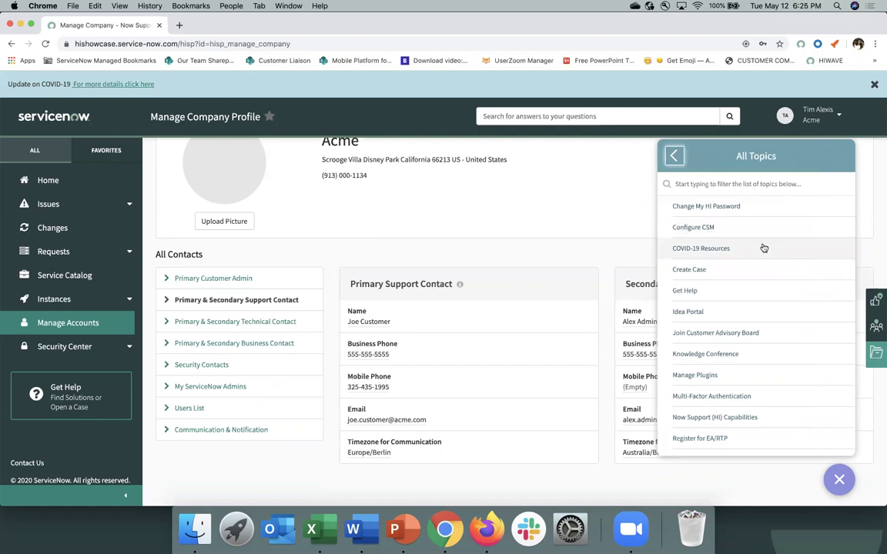
{"action": "scroll", "coordinate": [763, 248], "scroll_direction": "down", "scroll_amount": 10}
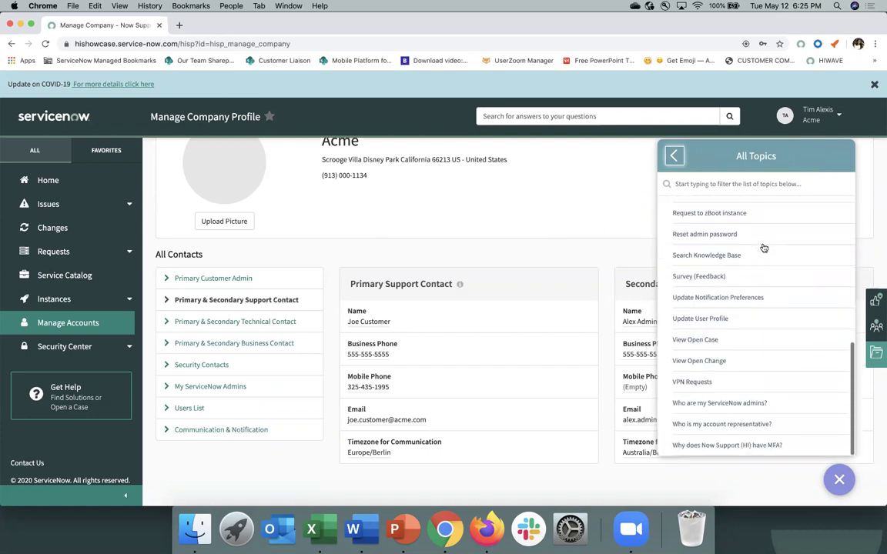
{"action": "scroll", "coordinate": [763, 248], "scroll_direction": "up", "scroll_amount": 10}
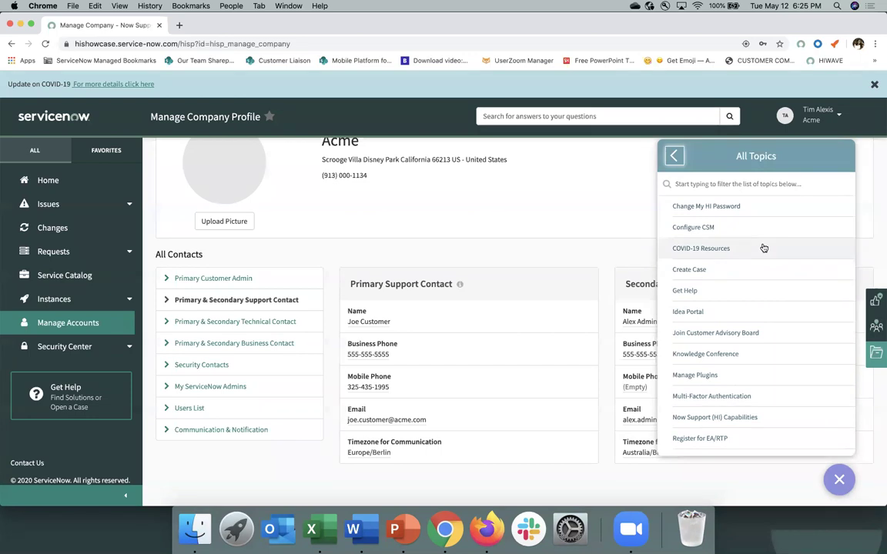
{"action": "left_click", "coordinate": [675, 154]}
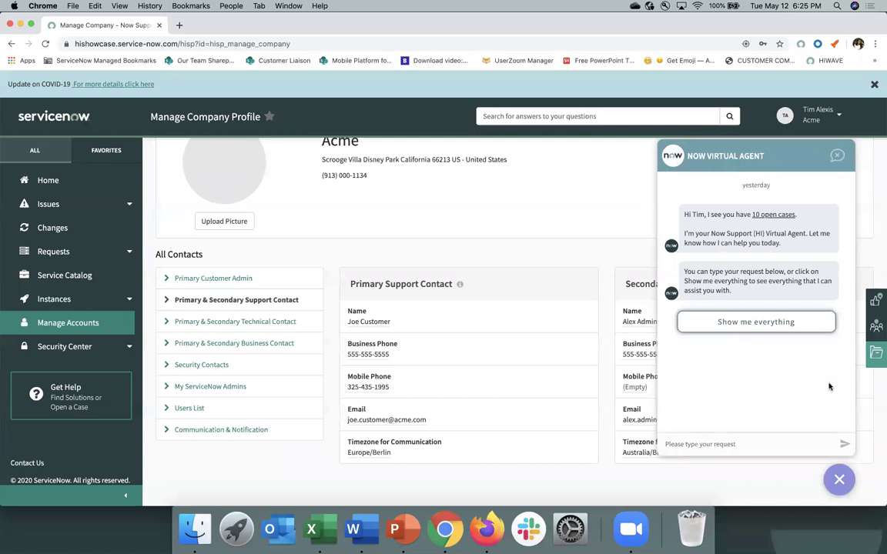
{"action": "left_click", "coordinate": [837, 479]}
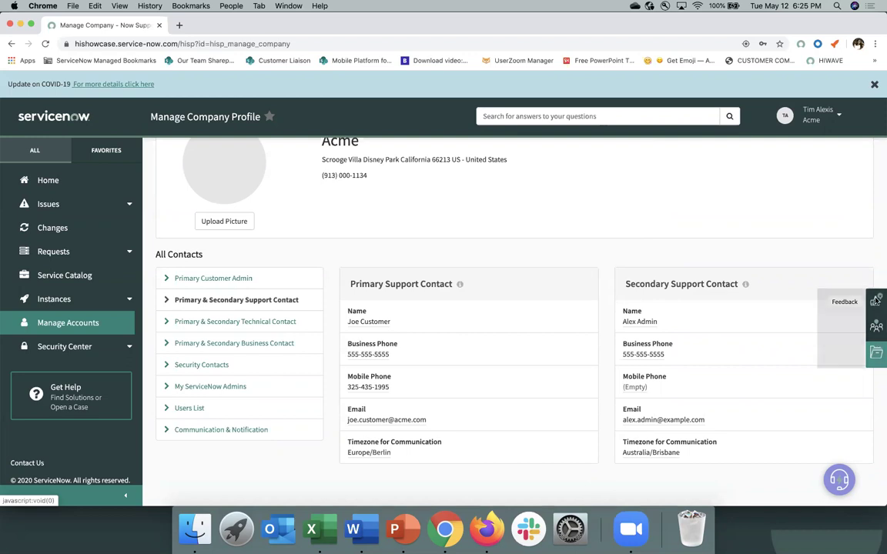
Step: Give the HI Service Portal a star rating in the Your opinion matters dialog and send it
{"action": "left_click", "coordinate": [875, 301]}
{"action": "left_click", "coordinate": [561, 191]}
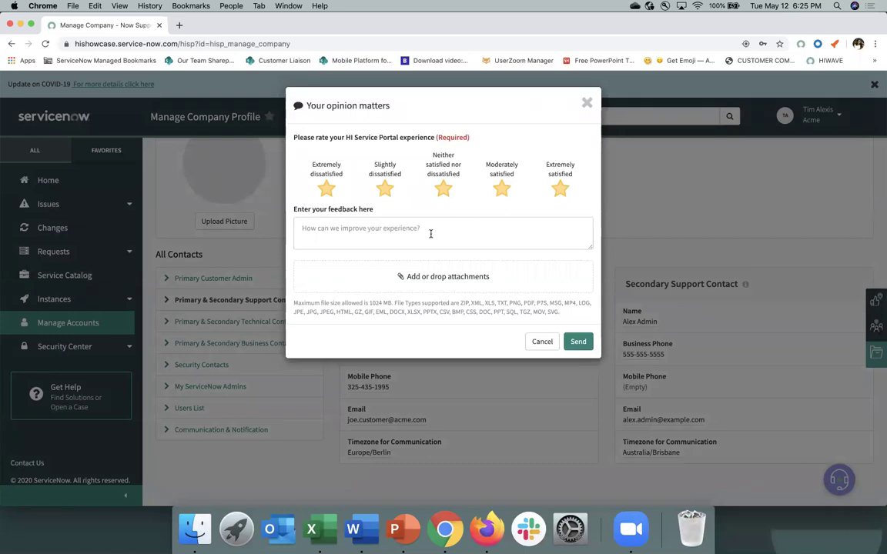
{"action": "left_click", "coordinate": [578, 343]}
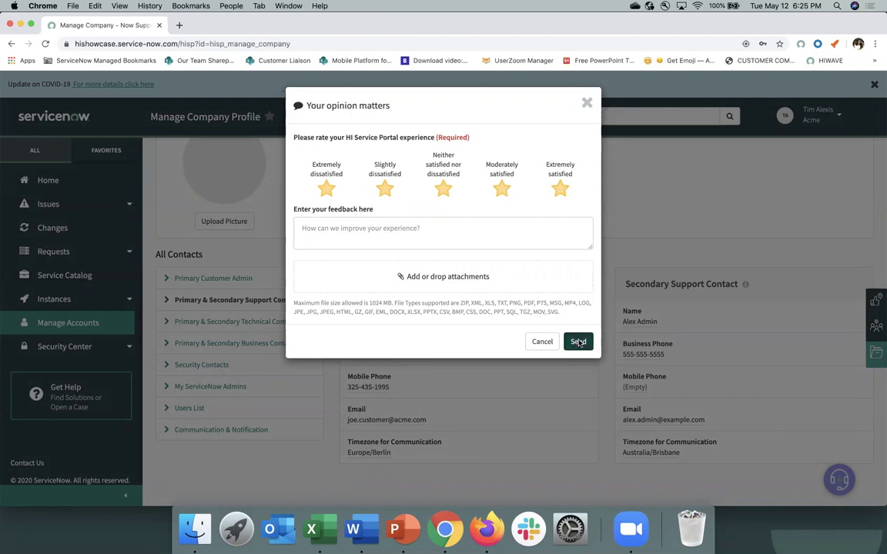